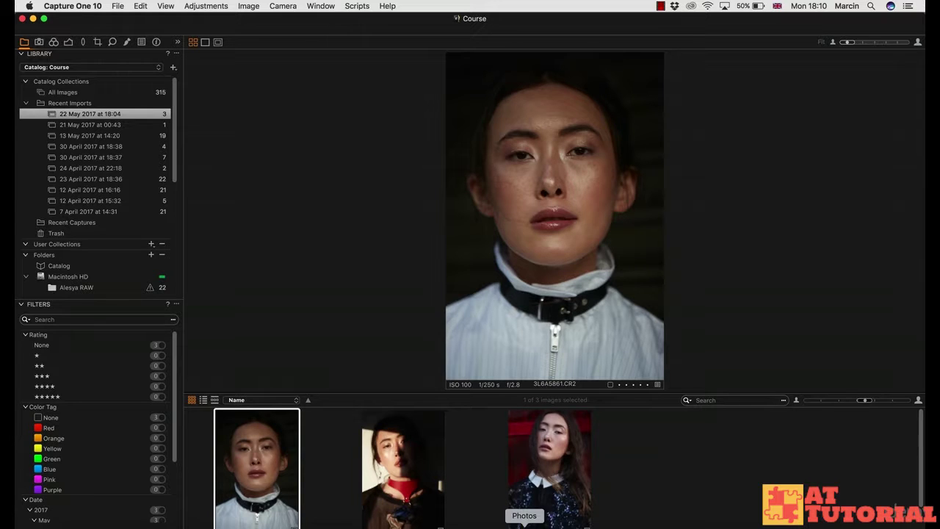
View the first portrait in Adobe Bridge and return to Capture One.
{"action": "left_click", "coordinate": [555, 525]}
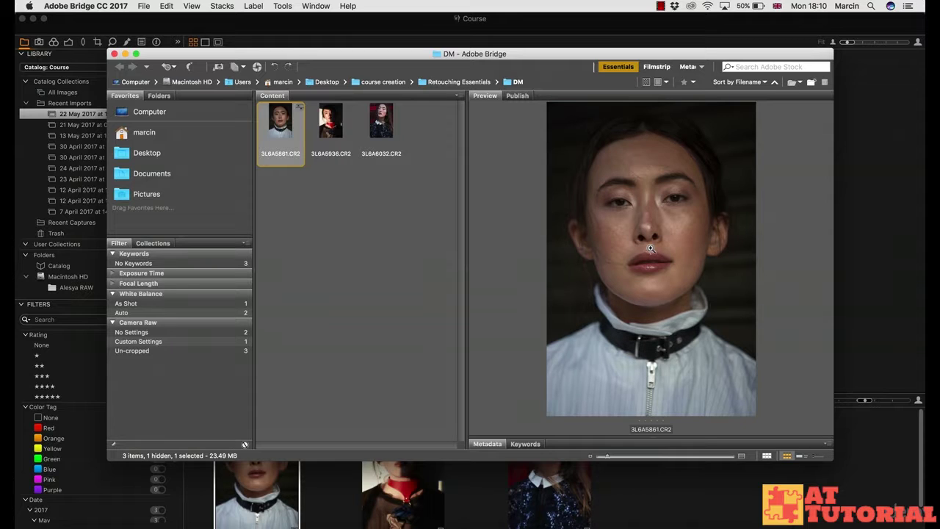
{"action": "left_click", "coordinate": [881, 317]}
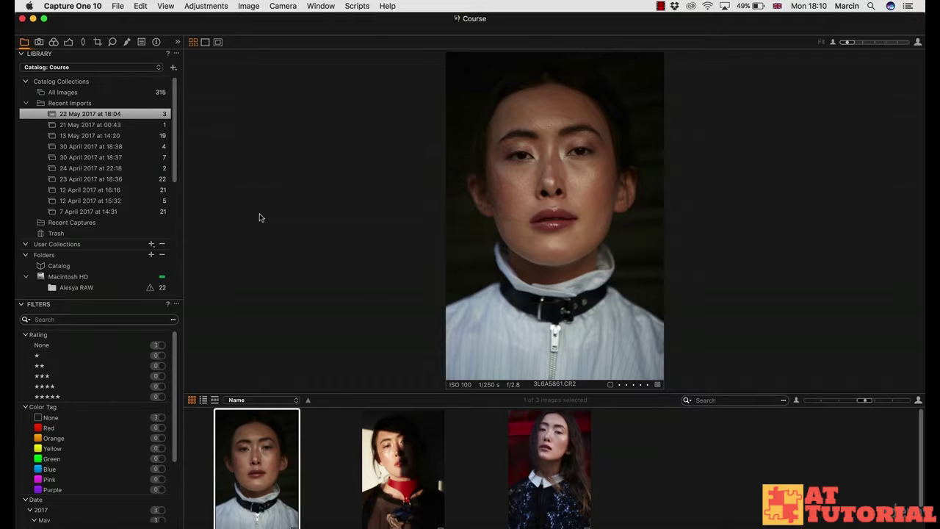
Recover the first portrait's dynamic range by setting Highlight to 45 and Shadow to 14.
{"action": "left_click", "coordinate": [68, 43]}
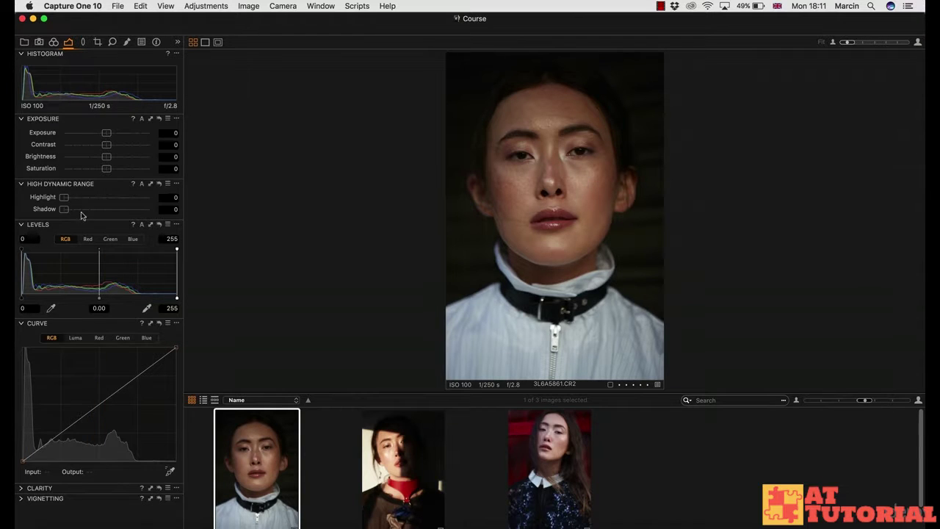
{"action": "left_click_drag", "start_coordinate": [64, 198], "coordinate": [105, 206]}
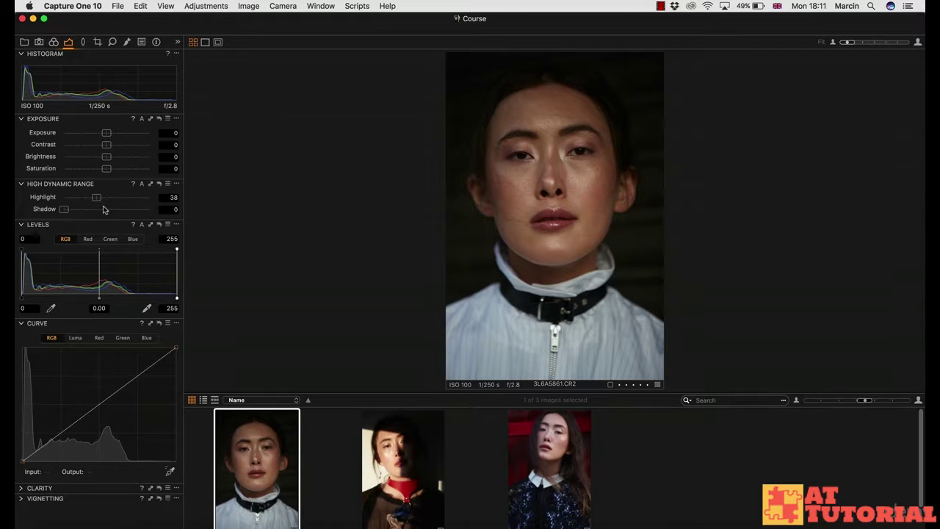
{"action": "mouse_move", "coordinate": [97, 198]}
{"action": "left_mouse_down"}
{"action": "mouse_move", "coordinate": [34, 198]}
{"action": "mouse_move", "coordinate": [101, 196]}
{"action": "left_mouse_up"}
{"action": "left_click_drag", "start_coordinate": [67, 216], "coordinate": [100, 200]}
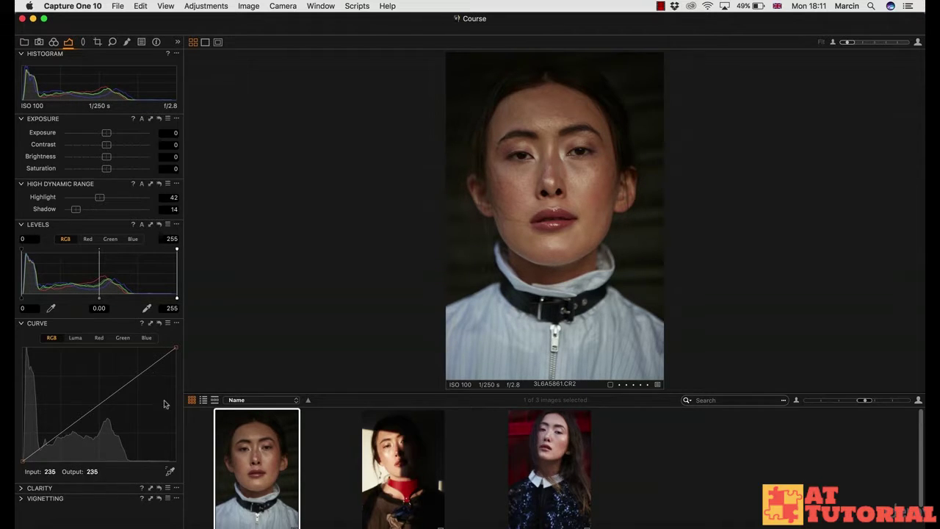
{"action": "left_click_drag", "start_coordinate": [103, 197], "coordinate": [107, 197]}
Set the portrait's exposure to -0.1, contrast to -2 and brightness to -1.
{"action": "left_click_drag", "start_coordinate": [107, 158], "coordinate": [105, 135]}
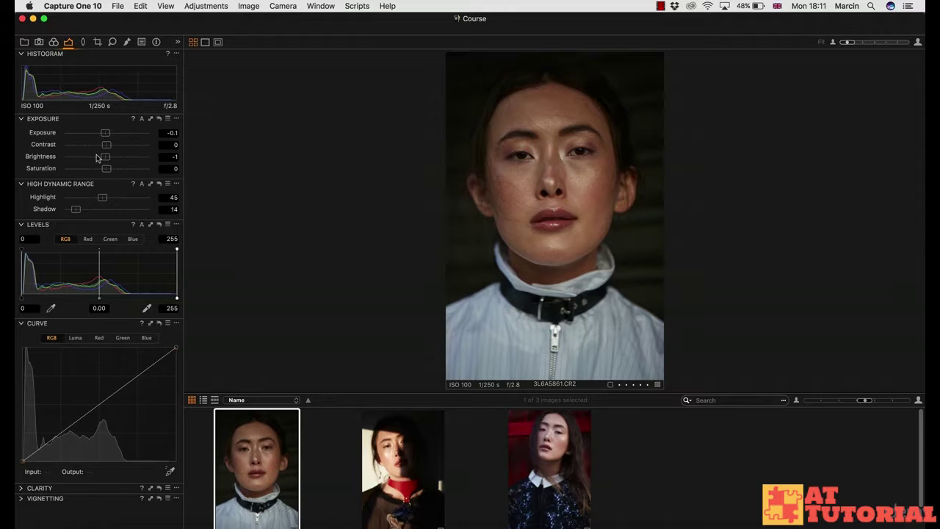
{"action": "left_click_drag", "start_coordinate": [108, 146], "coordinate": [105, 146]}
Sample the dark background in the advanced Color Editor and set its hue rotation to -6.0 and saturation to 3.8.
{"action": "left_click", "coordinate": [126, 42]}
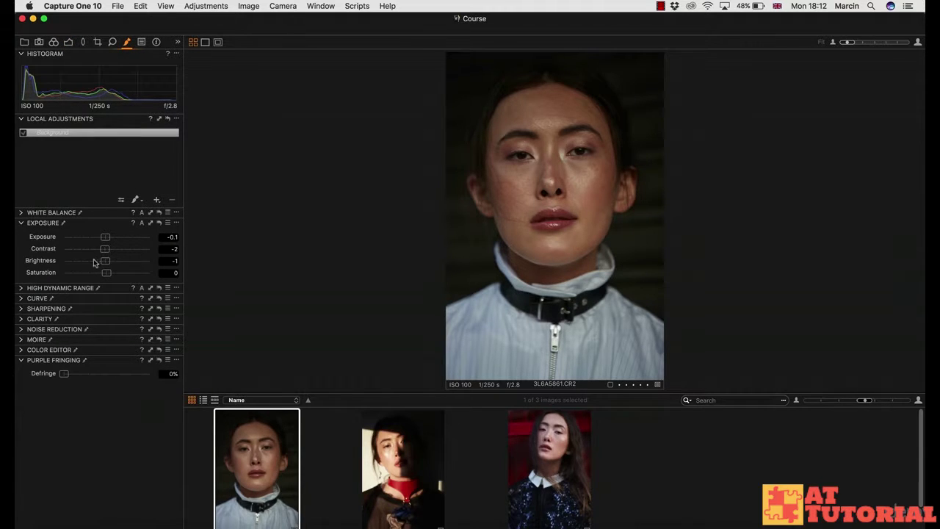
{"action": "left_click", "coordinate": [20, 349]}
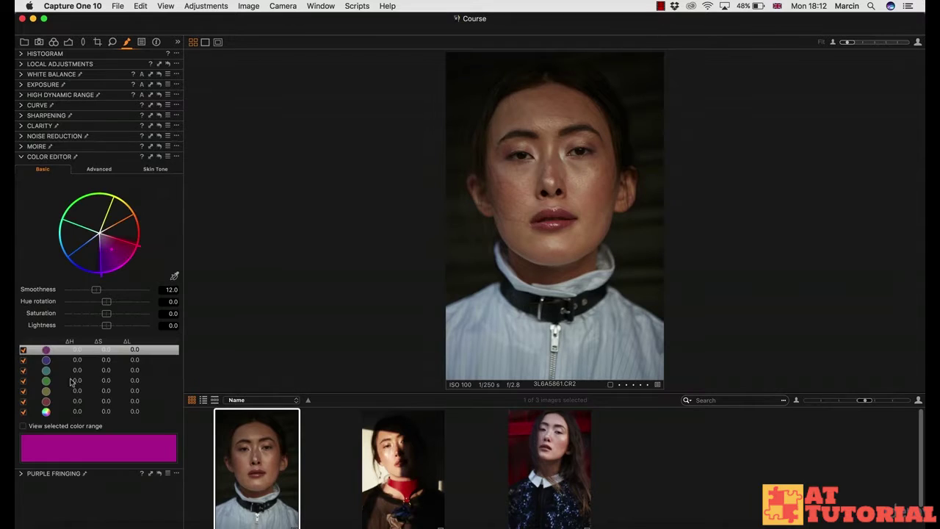
{"action": "left_click", "coordinate": [54, 42]}
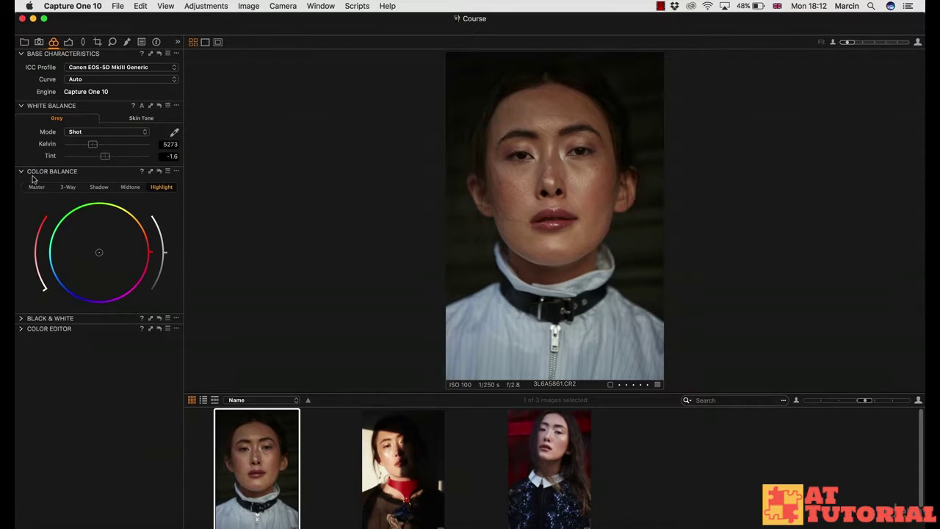
{"action": "left_click", "coordinate": [22, 330]}
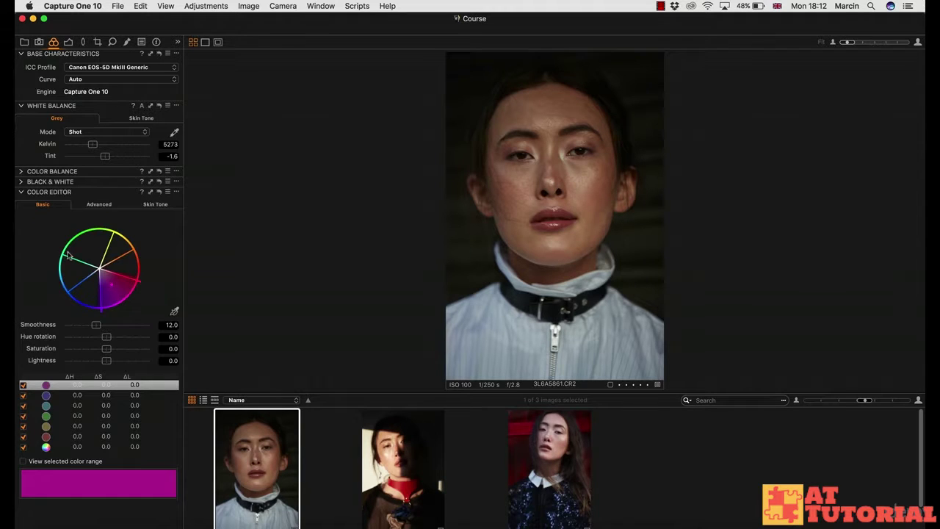
{"action": "left_click", "coordinate": [94, 206]}
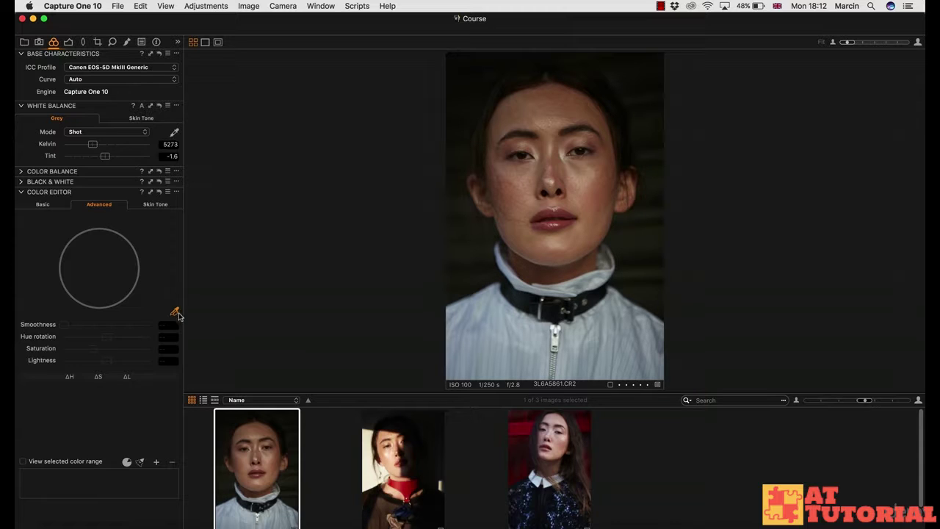
{"action": "left_click", "coordinate": [633, 138]}
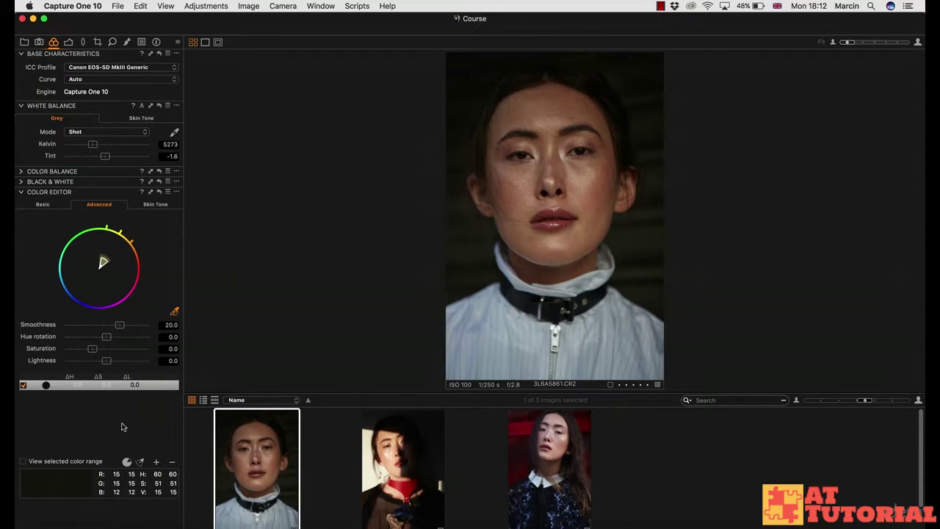
{"action": "mouse_move", "coordinate": [108, 337]}
{"action": "left_mouse_down"}
{"action": "mouse_move", "coordinate": [156, 341]}
{"action": "mouse_move", "coordinate": [87, 335]}
{"action": "mouse_move", "coordinate": [95, 332]}
{"action": "mouse_move", "coordinate": [93, 351]}
{"action": "mouse_move", "coordinate": [104, 348]}
{"action": "mouse_move", "coordinate": [93, 348]}
{"action": "left_mouse_up"}
Toggle the background colour correction off and on to compare its effect.
{"action": "left_click", "coordinate": [23, 387]}
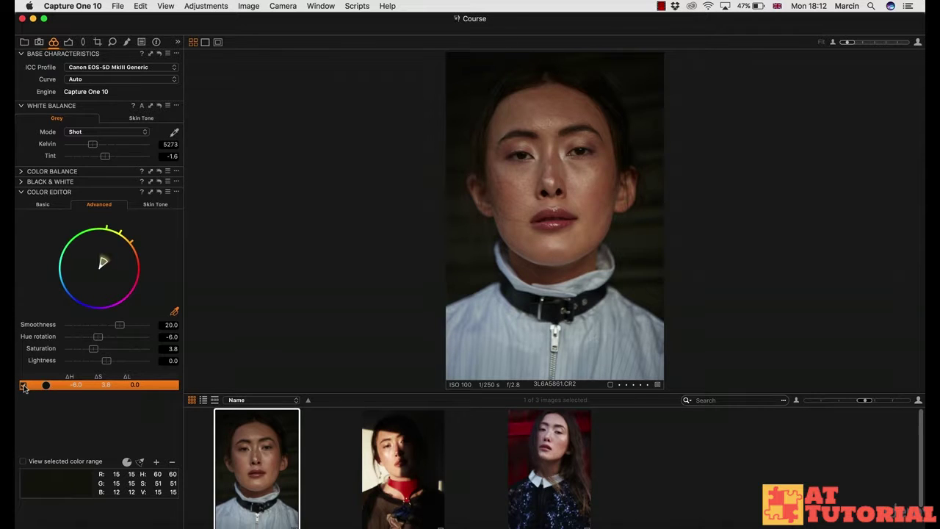
{"action": "left_click", "coordinate": [23, 386]}
{"action": "left_click", "coordinate": [23, 386]}
Try hue rotation -7.6 and saturation 4.7 on the red collar in the second portrait, and delete that colour correction.
{"action": "left_click", "coordinate": [411, 479]}
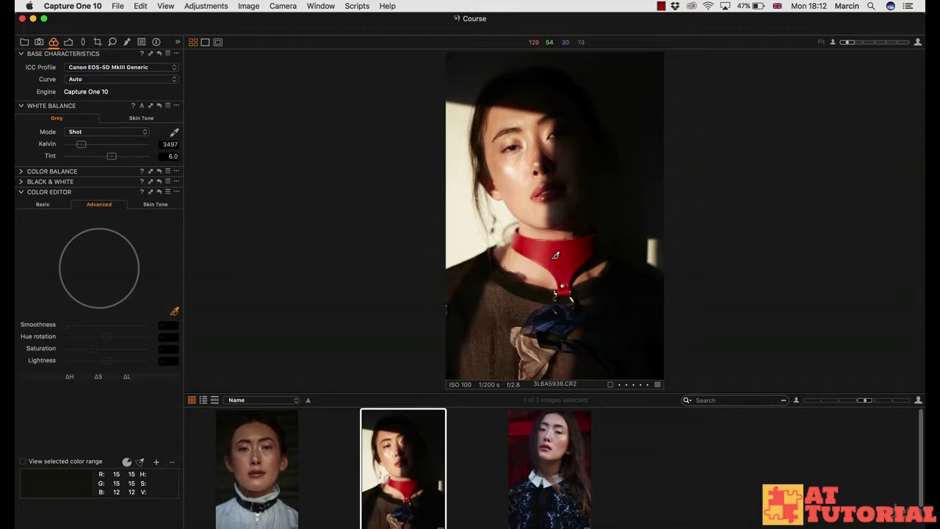
{"action": "left_click", "coordinate": [556, 257]}
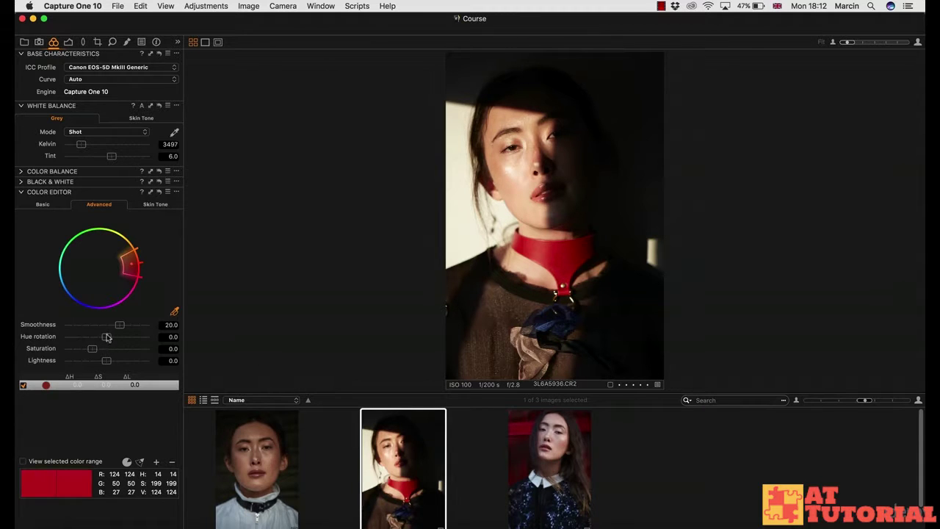
{"action": "left_click_drag", "start_coordinate": [107, 336], "coordinate": [94, 352]}
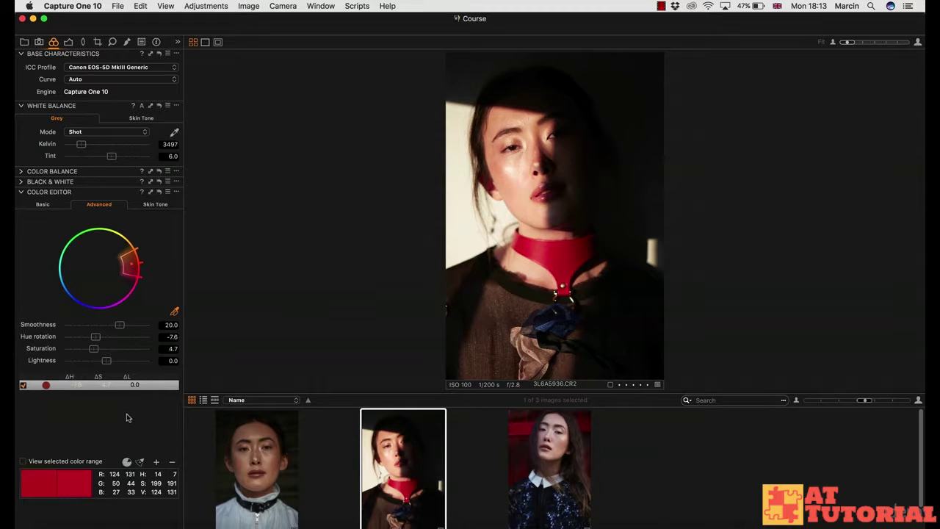
{"action": "left_click", "coordinate": [107, 386]}
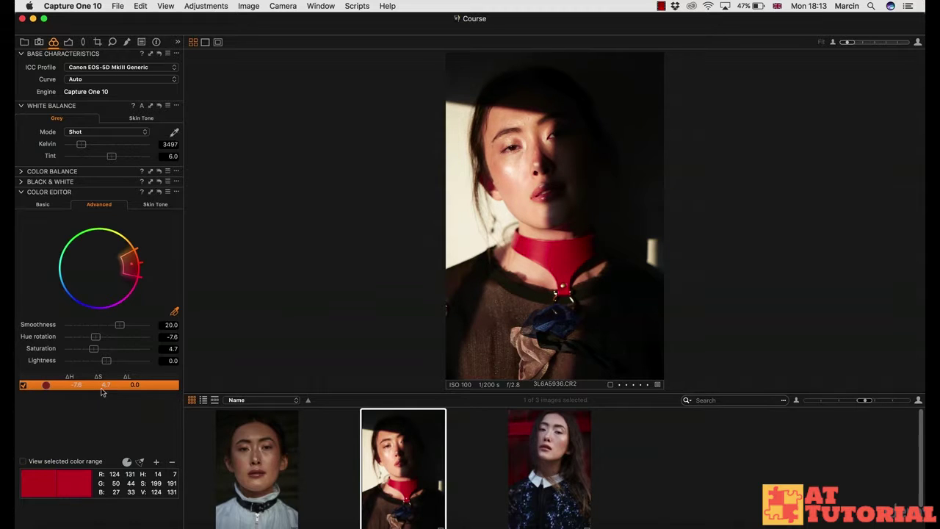
{"action": "key", "text": "BackSpace"}
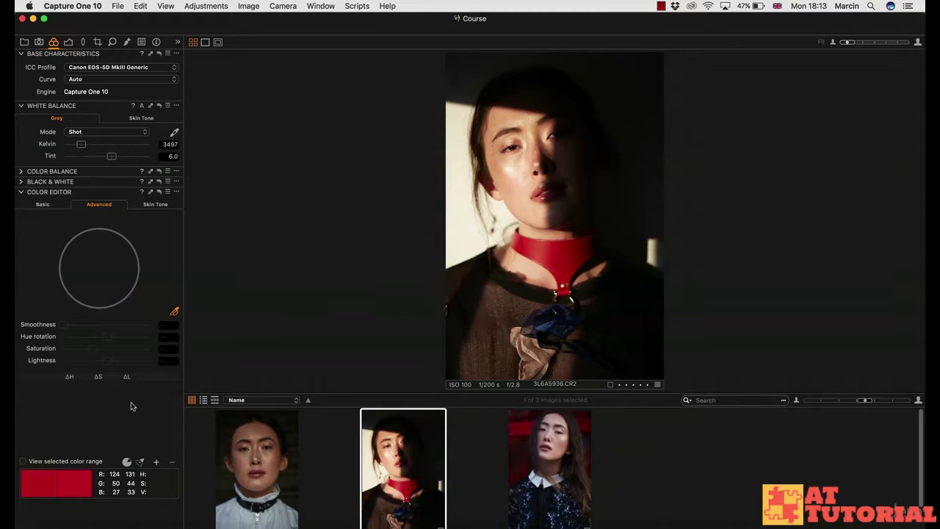
Sample the forehead skin in the first portrait and set the skin tone amounts to hue -0.8 and saturation 1.1.
{"action": "left_click", "coordinate": [257, 485]}
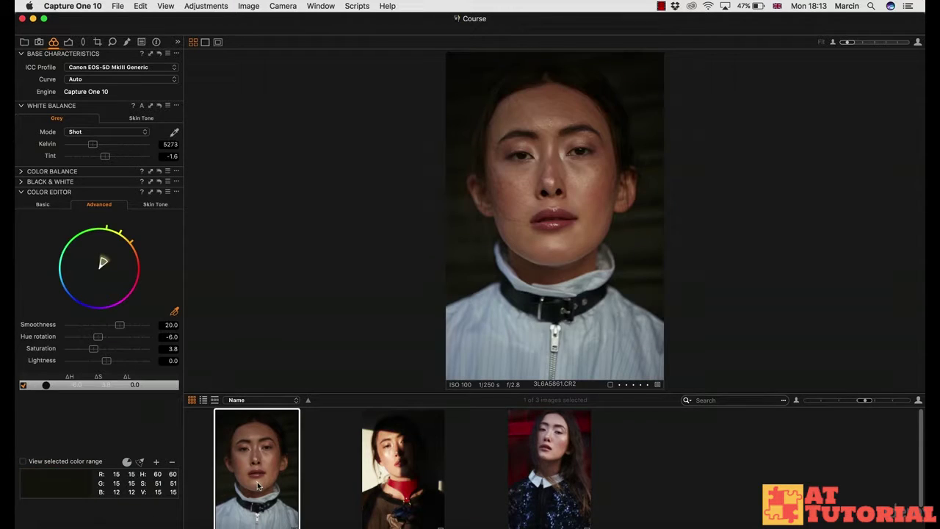
{"action": "left_click", "coordinate": [153, 206]}
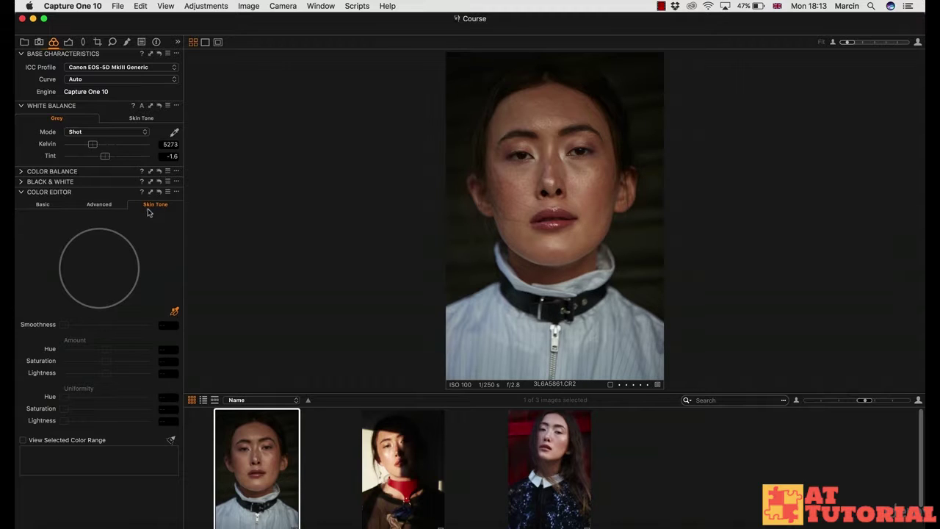
{"action": "left_click", "coordinate": [175, 311]}
{"action": "left_click", "coordinate": [555, 101]}
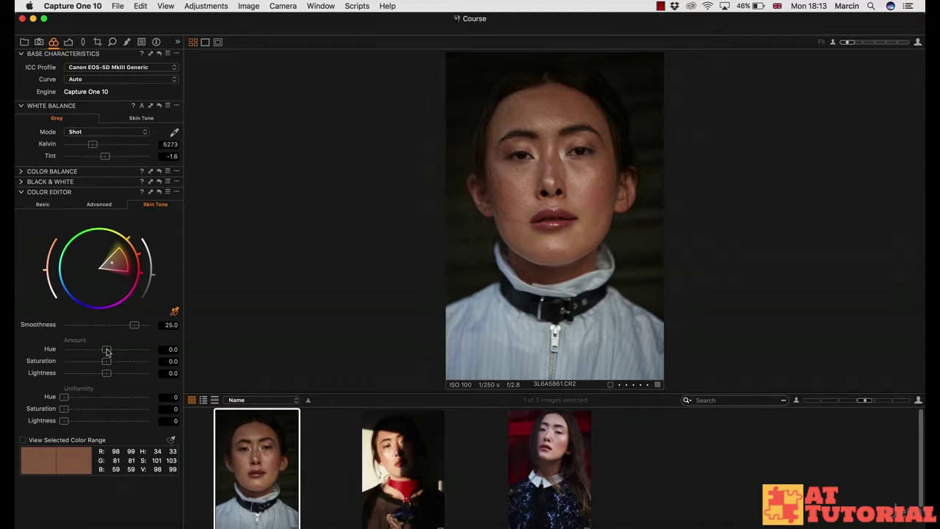
{"action": "mouse_move", "coordinate": [108, 351]}
{"action": "left_mouse_down"}
{"action": "mouse_move", "coordinate": [166, 356]}
{"action": "mouse_move", "coordinate": [102, 352]}
{"action": "mouse_move", "coordinate": [105, 368]}
{"action": "left_mouse_up"}
Try skin tone hue uniformity and saturation uniformity at 100 one at a time, resetting each to 0.
{"action": "left_click_drag", "start_coordinate": [63, 397], "coordinate": [174, 398]}
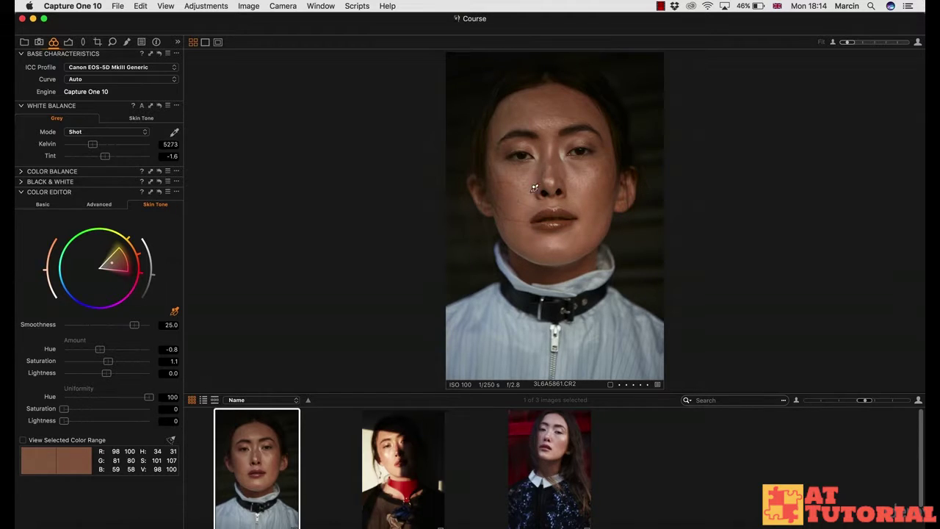
{"action": "left_click_drag", "start_coordinate": [148, 397], "coordinate": [53, 401]}
{"action": "left_click_drag", "start_coordinate": [63, 409], "coordinate": [150, 409]}
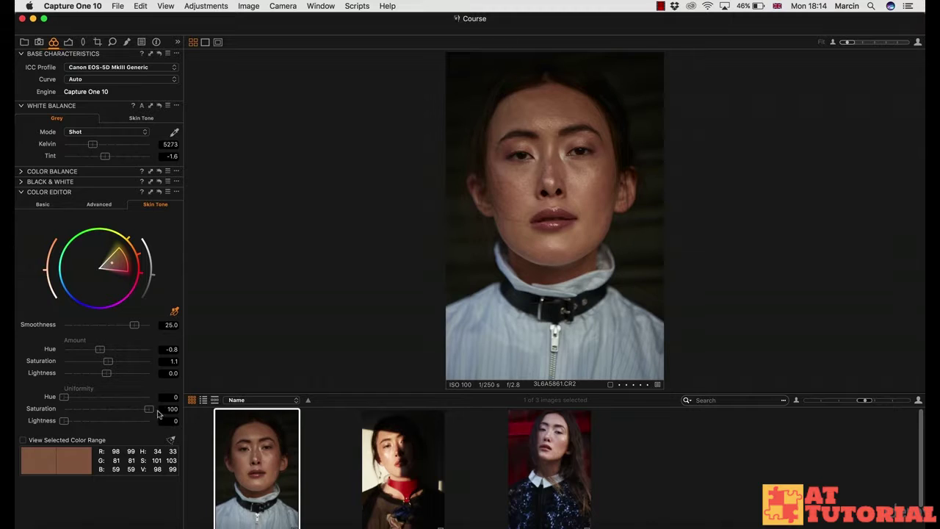
{"action": "left_click_drag", "start_coordinate": [150, 409], "coordinate": [60, 410]}
Shift the highlights slightly towards warm orange in the color balance.
{"action": "left_click", "coordinate": [21, 192]}
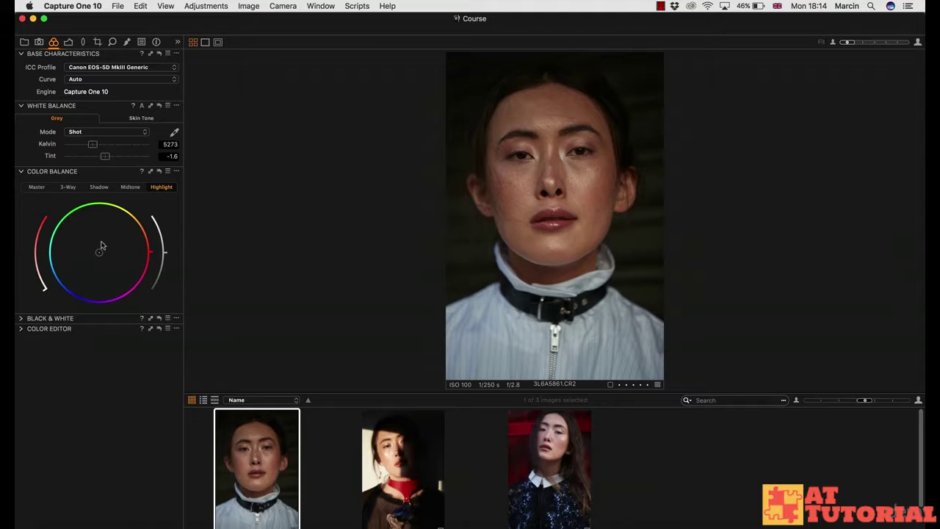
{"action": "left_click_drag", "start_coordinate": [102, 254], "coordinate": [102, 253]}
{"action": "left_click_drag", "start_coordinate": [103, 253], "coordinate": [107, 251]}
Tint the shadows slightly blue in the color balance.
{"action": "left_click", "coordinate": [102, 191]}
{"action": "left_click_drag", "start_coordinate": [95, 258], "coordinate": [96, 259]}
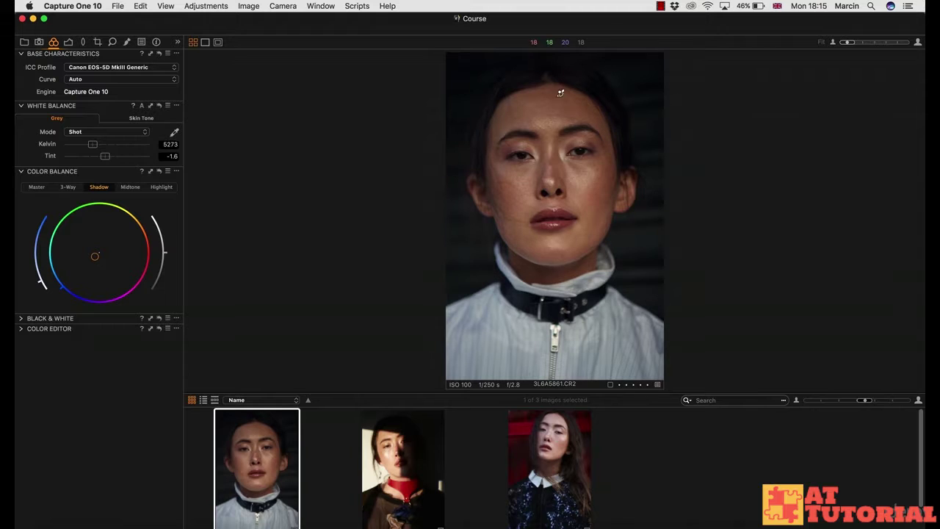
{"action": "left_click_drag", "start_coordinate": [94, 257], "coordinate": [95, 256]}
{"action": "left_click", "coordinate": [22, 171]}
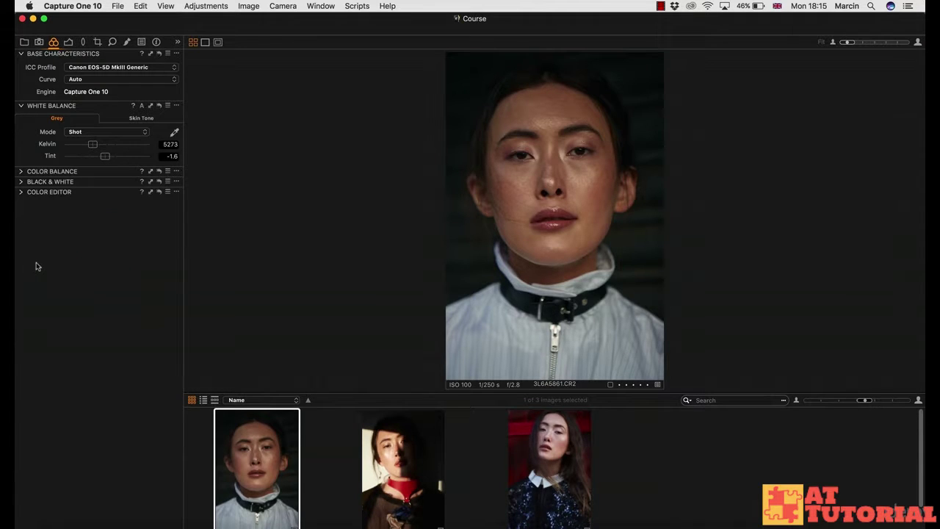
Add a local adjustment layer named "one" above the background layer.
{"action": "left_click", "coordinate": [126, 42]}
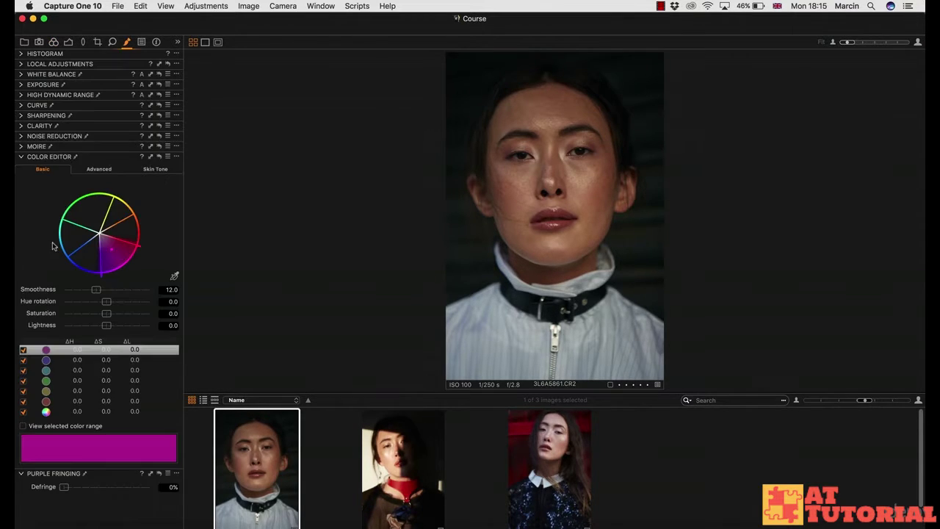
{"action": "left_click", "coordinate": [92, 172]}
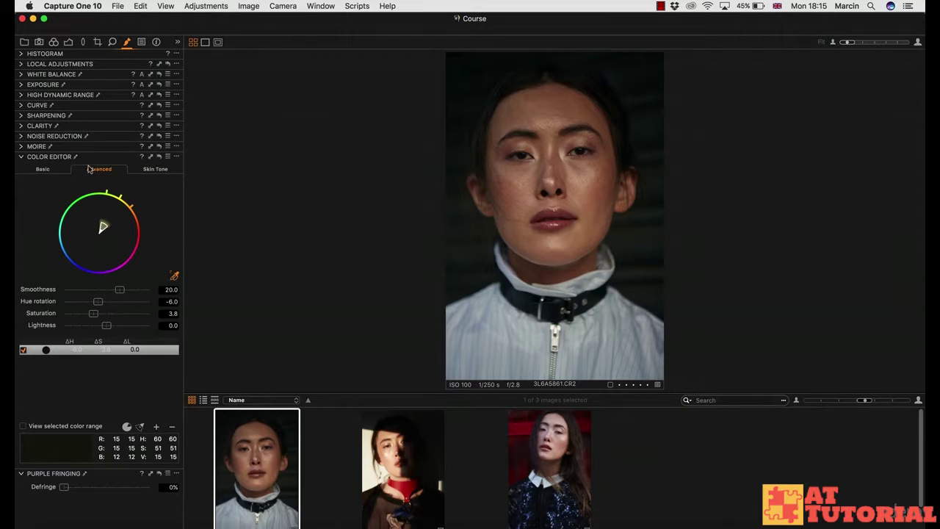
{"action": "left_click", "coordinate": [23, 65]}
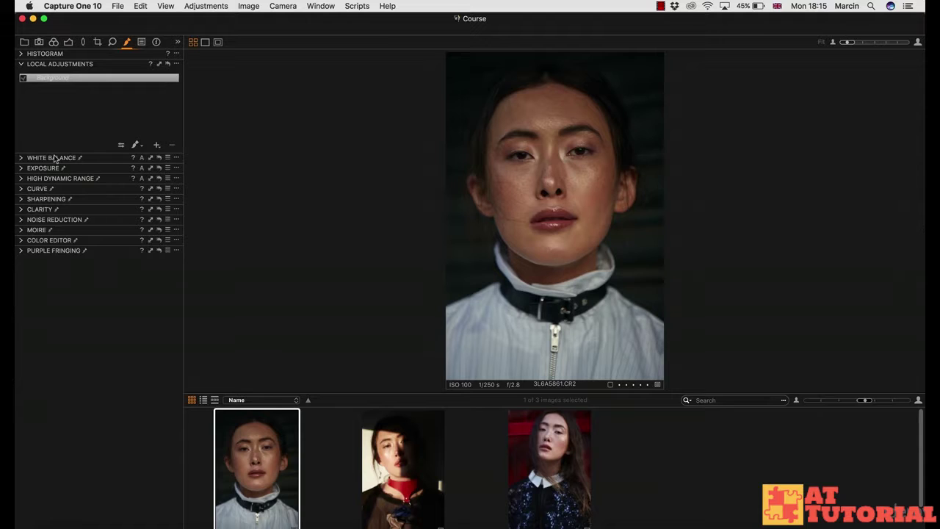
{"action": "left_click", "coordinate": [156, 146]}
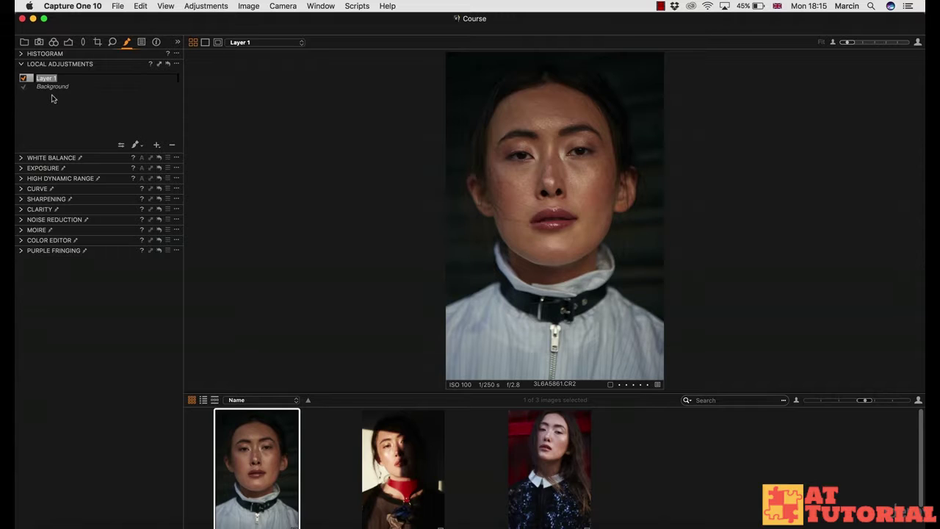
{"action": "type", "text": "one"}
{"action": "key", "text": "Return"}
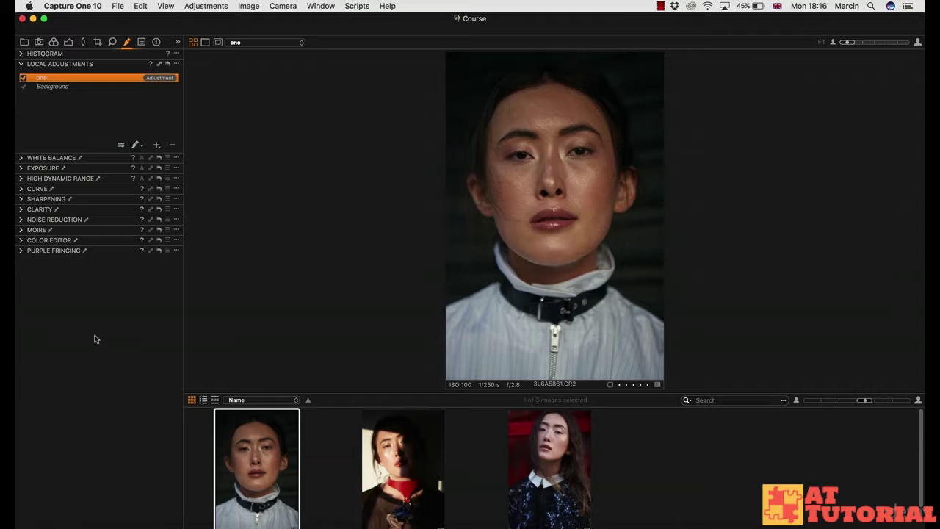
Paint the mask of layer "one" over the dark background on the left side of the portrait and hide the mask overlay.
{"action": "left_click", "coordinate": [23, 240]}
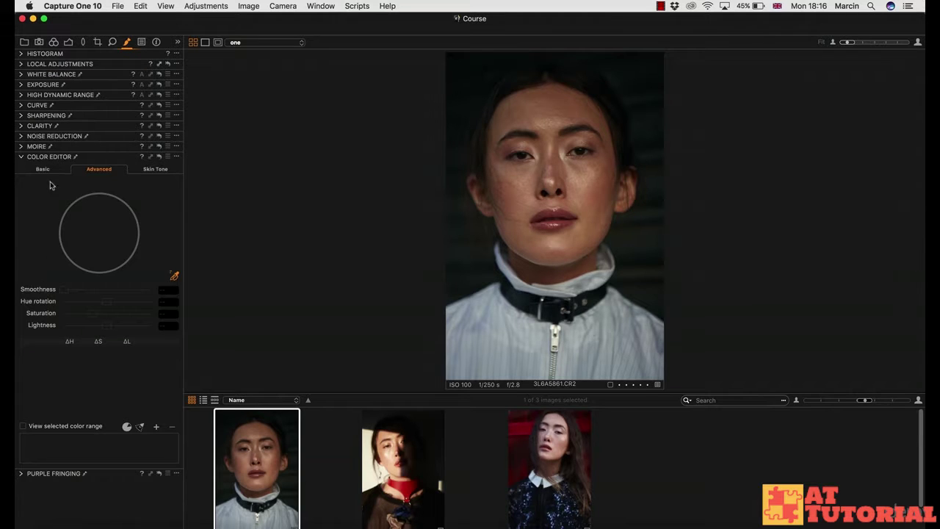
{"action": "left_click", "coordinate": [22, 64]}
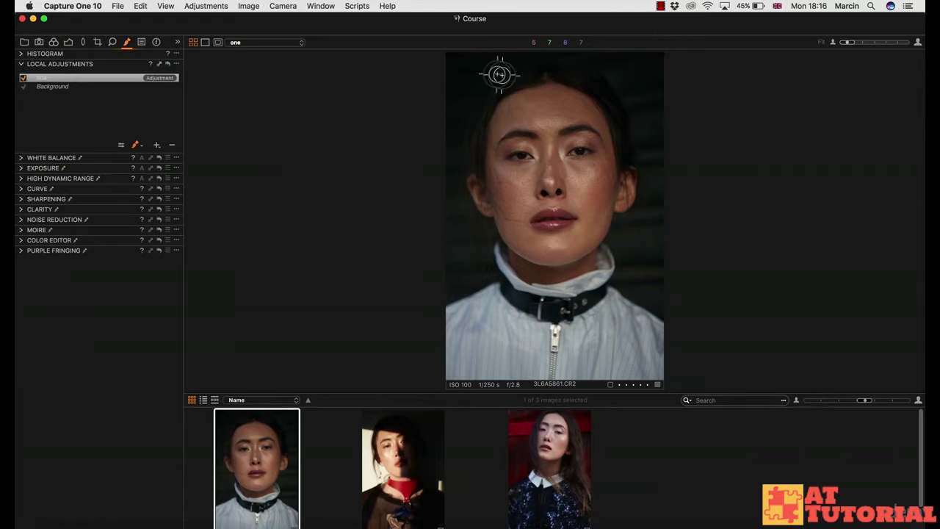
{"action": "mouse_move", "coordinate": [461, 57]}
{"action": "left_mouse_down"}
{"action": "mouse_move", "coordinate": [445, 146]}
{"action": "mouse_move", "coordinate": [446, 224]}
{"action": "mouse_move", "coordinate": [465, 48]}
{"action": "mouse_move", "coordinate": [450, 261]}
{"action": "mouse_move", "coordinate": [466, 68]}
{"action": "mouse_move", "coordinate": [464, 130]}
{"action": "mouse_move", "coordinate": [505, 64]}
{"action": "mouse_move", "coordinate": [488, 83]}
{"action": "mouse_move", "coordinate": [485, 59]}
{"action": "mouse_move", "coordinate": [508, 60]}
{"action": "mouse_move", "coordinate": [505, 74]}
{"action": "mouse_move", "coordinate": [472, 71]}
{"action": "mouse_move", "coordinate": [496, 56]}
{"action": "mouse_move", "coordinate": [447, 57]}
{"action": "mouse_move", "coordinate": [442, 144]}
{"action": "mouse_move", "coordinate": [452, 174]}
{"action": "mouse_move", "coordinate": [464, 166]}
{"action": "mouse_move", "coordinate": [453, 206]}
{"action": "mouse_move", "coordinate": [487, 234]}
{"action": "mouse_move", "coordinate": [469, 204]}
{"action": "mouse_move", "coordinate": [485, 228]}
{"action": "mouse_move", "coordinate": [486, 263]}
{"action": "mouse_move", "coordinate": [482, 280]}
{"action": "mouse_move", "coordinate": [427, 299]}
{"action": "mouse_move", "coordinate": [460, 260]}
{"action": "mouse_move", "coordinate": [449, 248]}
{"action": "mouse_move", "coordinate": [450, 270]}
{"action": "mouse_move", "coordinate": [477, 264]}
{"action": "mouse_move", "coordinate": [471, 232]}
{"action": "mouse_move", "coordinate": [458, 241]}
{"action": "mouse_move", "coordinate": [460, 187]}
{"action": "mouse_move", "coordinate": [461, 214]}
{"action": "left_mouse_up"}
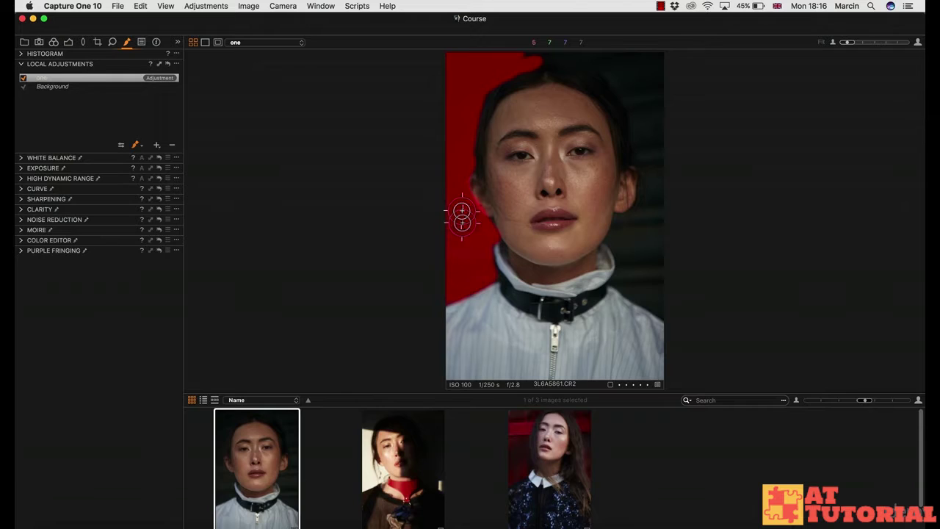
{"action": "key", "text": "m"}
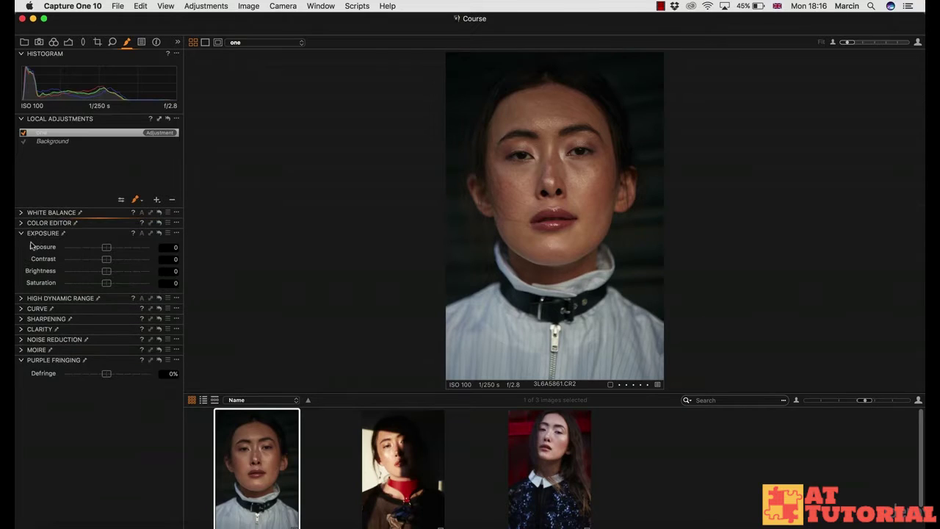
Sample the dark background in the advanced color editor for layer "one" and set hue rotation to -30 and saturation to 200.
{"action": "left_click", "coordinate": [21, 223]}
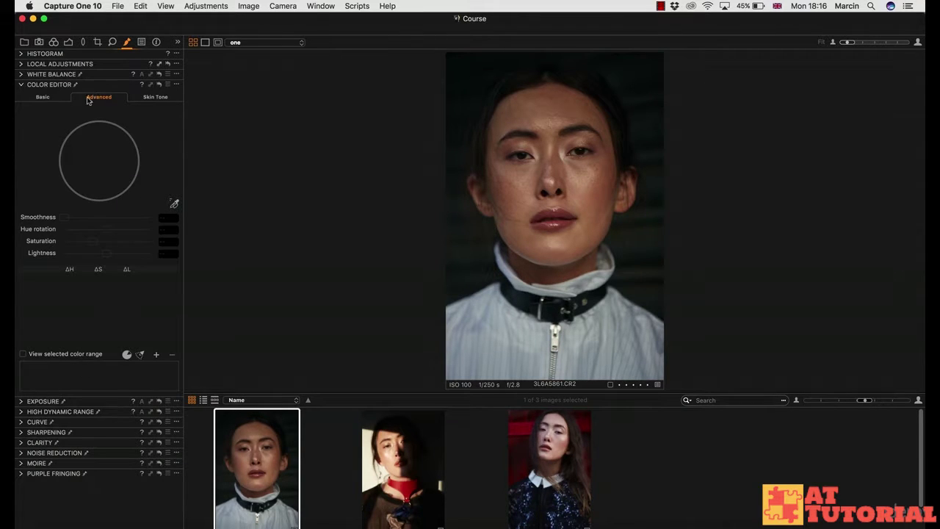
{"action": "left_click", "coordinate": [175, 206]}
{"action": "left_click", "coordinate": [457, 201]}
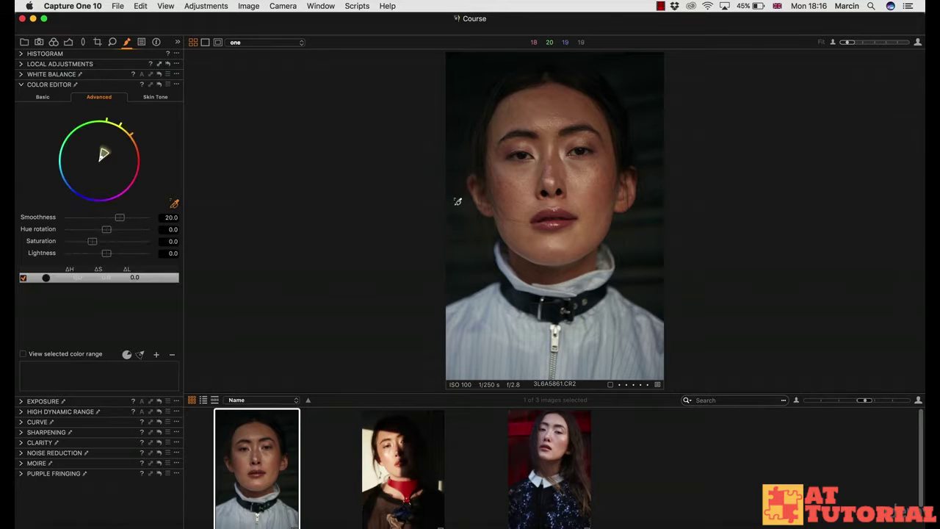
{"action": "left_click_drag", "start_coordinate": [104, 232], "coordinate": [151, 231]}
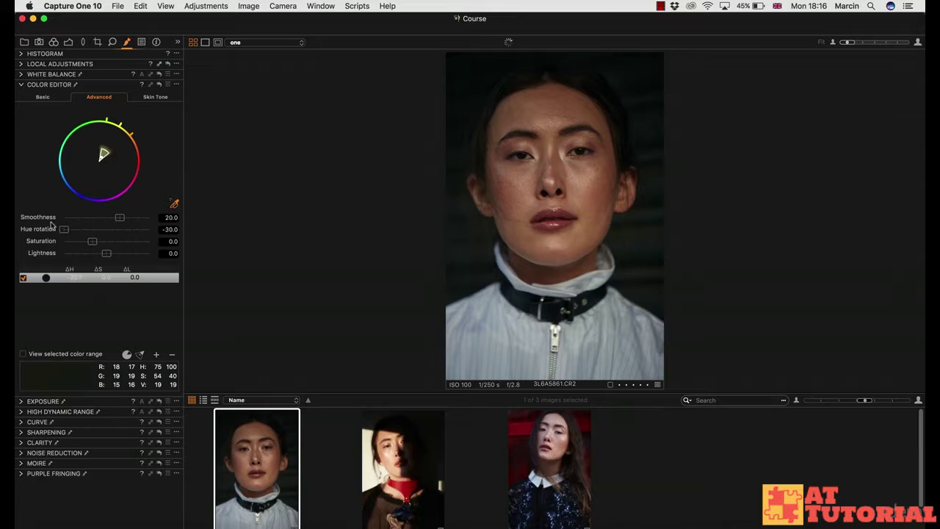
{"action": "left_click_drag", "start_coordinate": [93, 242], "coordinate": [46, 229]}
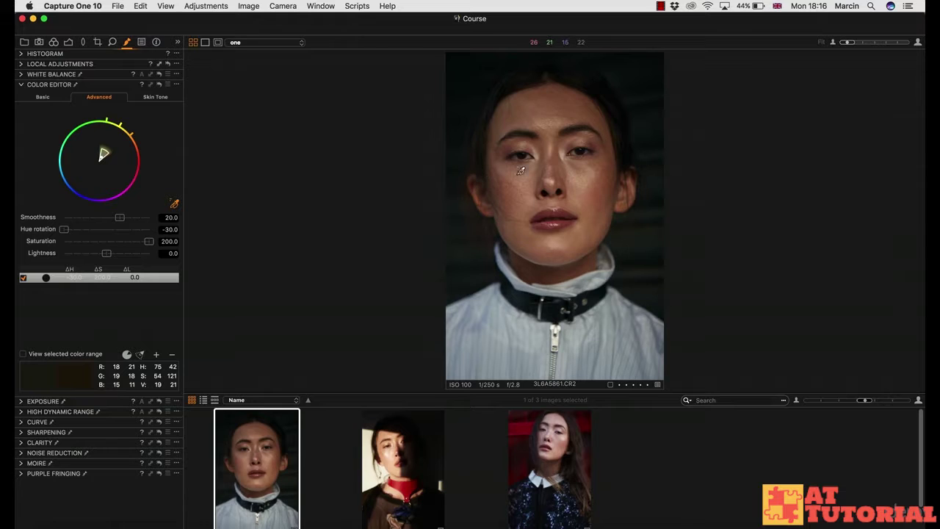
Compare the portrait with the sampled background color correction switched off and back on.
{"action": "left_click", "coordinate": [23, 278]}
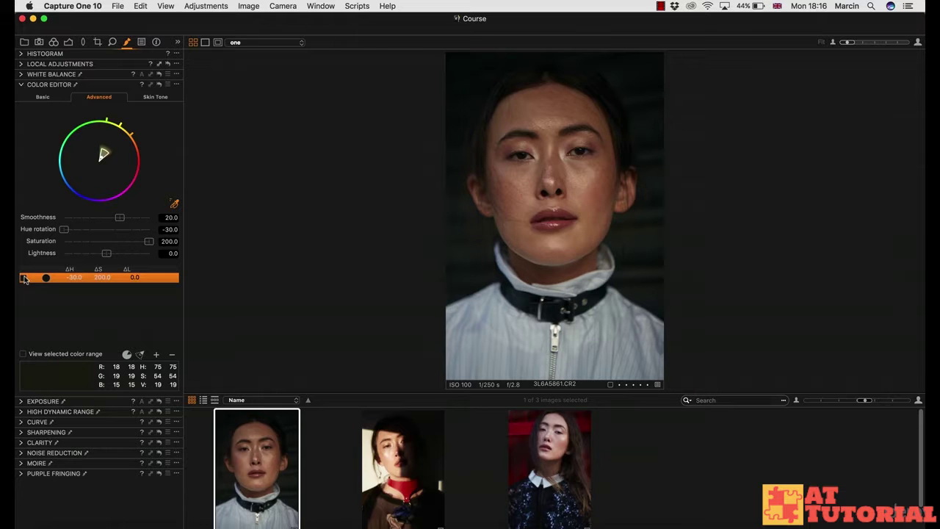
{"action": "left_click", "coordinate": [23, 278]}
{"action": "left_click", "coordinate": [22, 85]}
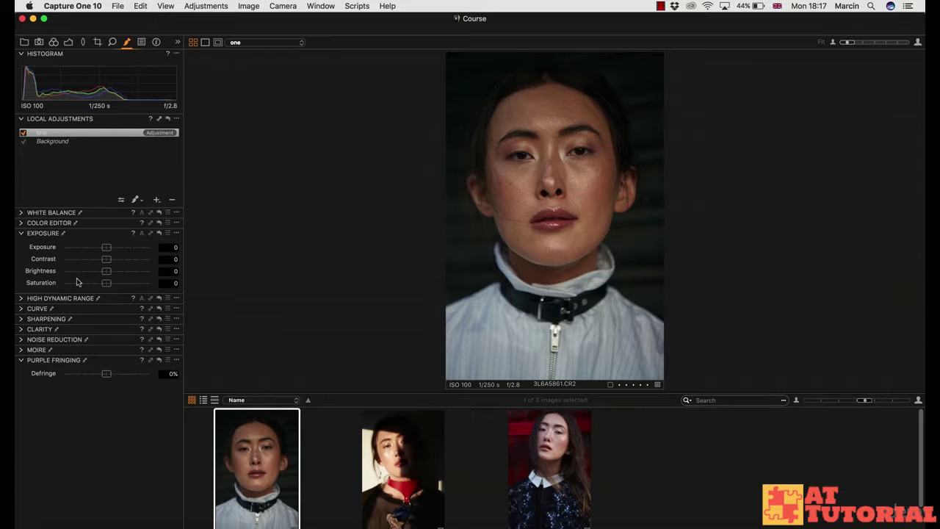
Set the output destination to the DM folder inside course creation, Retouching Essentials on the Desktop.
{"action": "left_click", "coordinate": [177, 42]}
{"action": "left_click", "coordinate": [188, 49]}
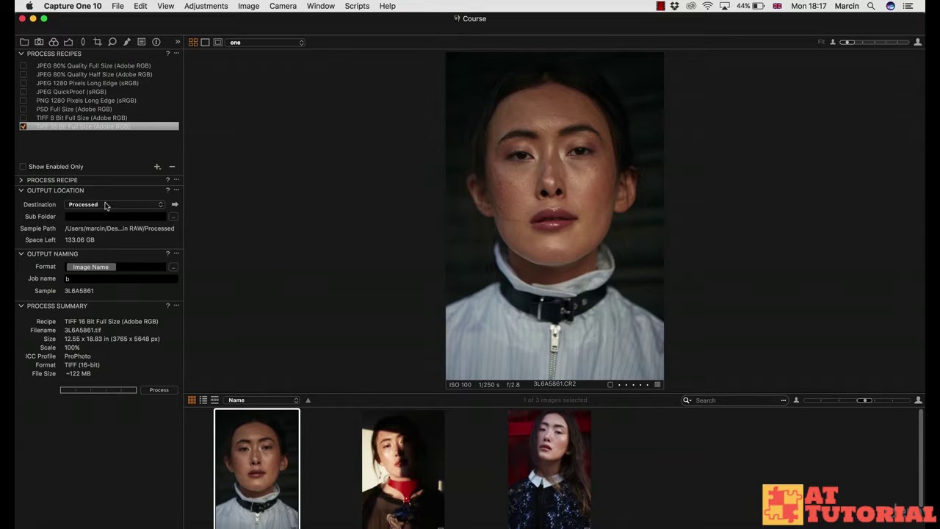
{"action": "left_click", "coordinate": [104, 206]}
{"action": "left_click", "coordinate": [98, 221]}
{"action": "mouse_move", "coordinate": [317, 137]}
{"action": "left_mouse_down"}
{"action": "mouse_move", "coordinate": [316, 185]}
{"action": "mouse_move", "coordinate": [316, 132]}
{"action": "left_mouse_up"}
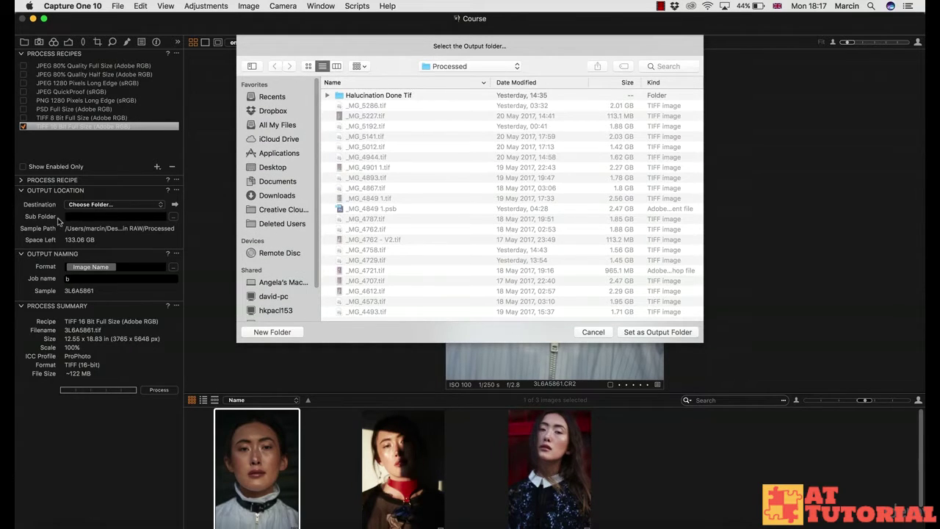
{"action": "left_click", "coordinate": [277, 168]}
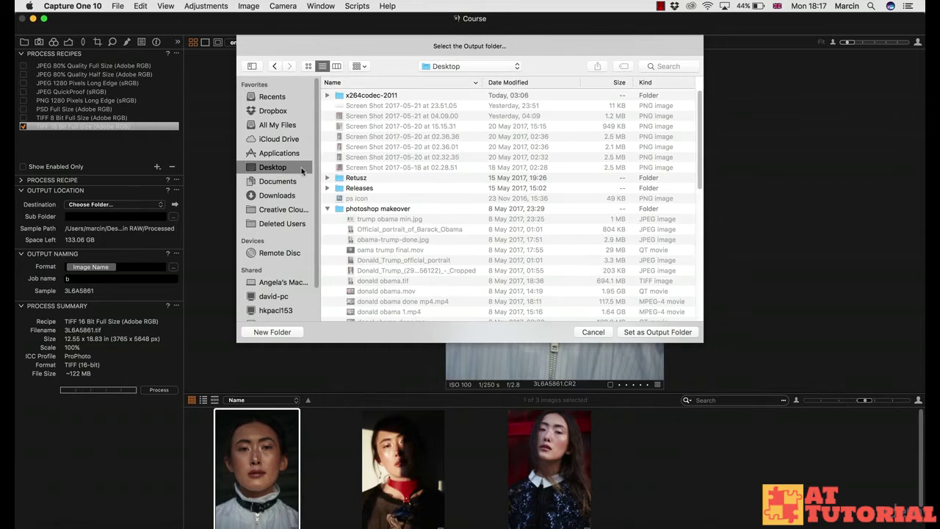
{"action": "scroll", "coordinate": [317, 176], "scroll_direction": "down", "scroll_amount": 3}
{"action": "scroll", "coordinate": [317, 176], "scroll_direction": "up", "scroll_amount": 3}
{"action": "left_click_drag", "start_coordinate": [697, 172], "coordinate": [695, 307]}
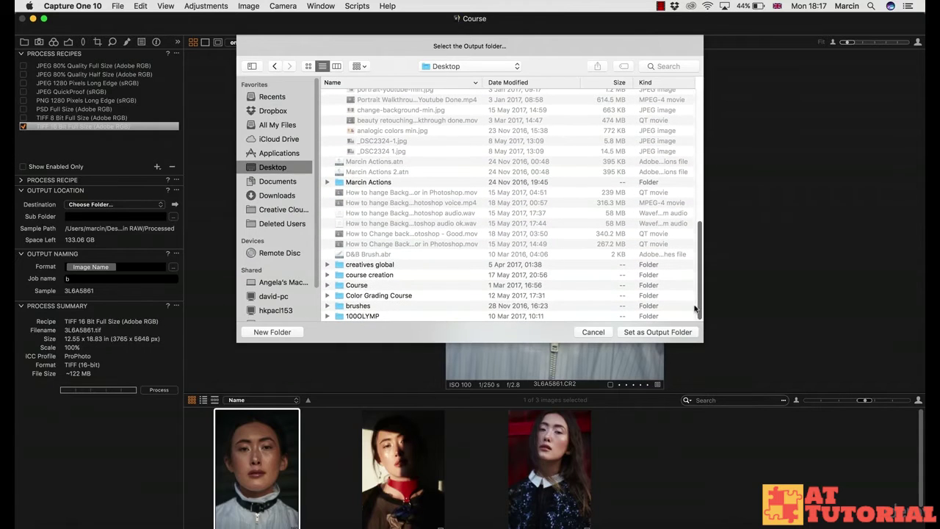
{"action": "double_click", "coordinate": [358, 276]}
{"action": "double_click", "coordinate": [372, 96]}
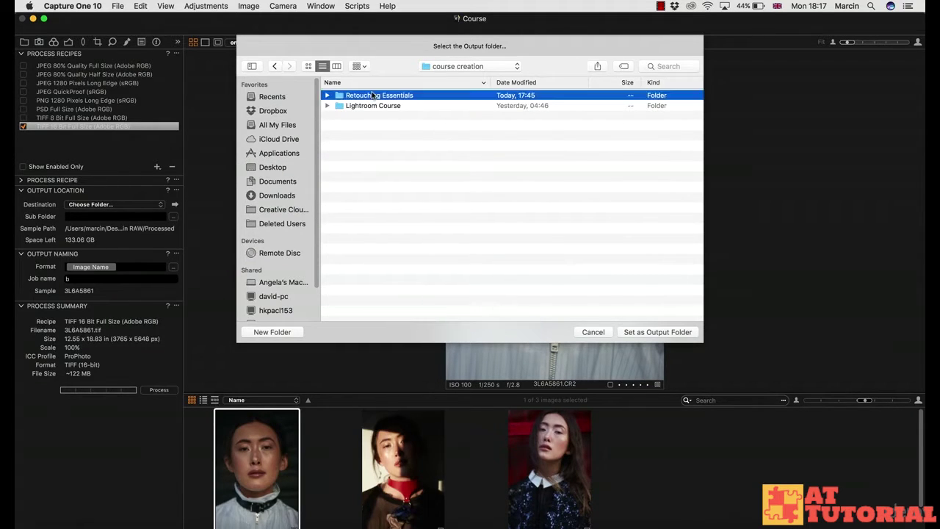
{"action": "double_click", "coordinate": [354, 96]}
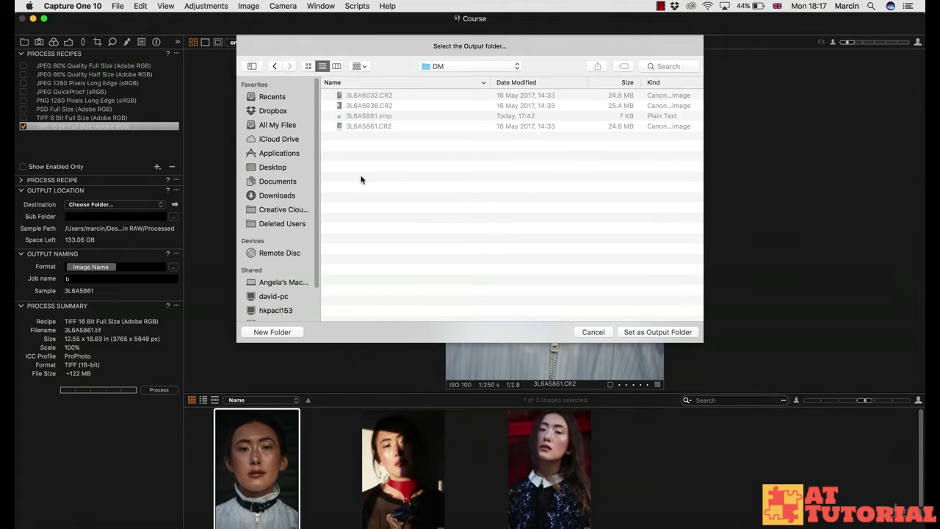
{"action": "left_click", "coordinate": [646, 332]}
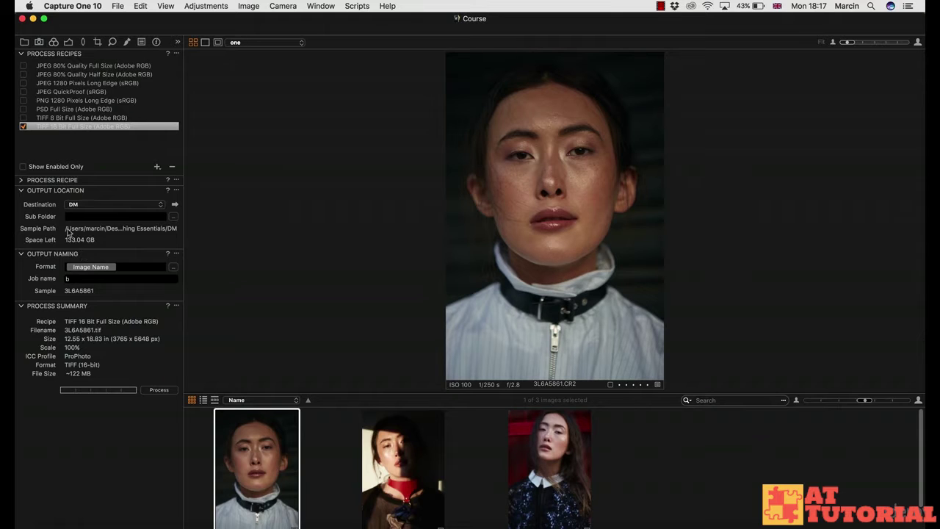
Keep the process recipe format as TIFF at 16 bit and process the selected portrait.
{"action": "left_click", "coordinate": [22, 180]}
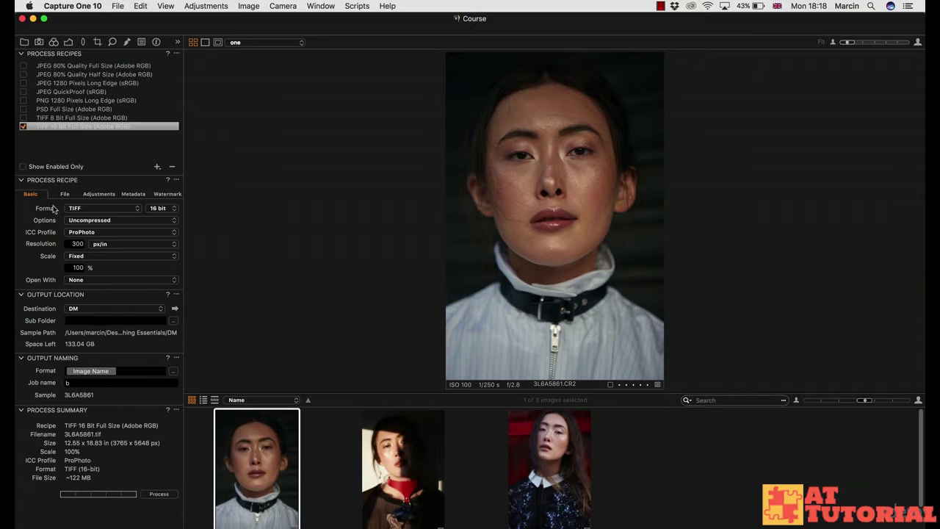
{"action": "left_click", "coordinate": [75, 209]}
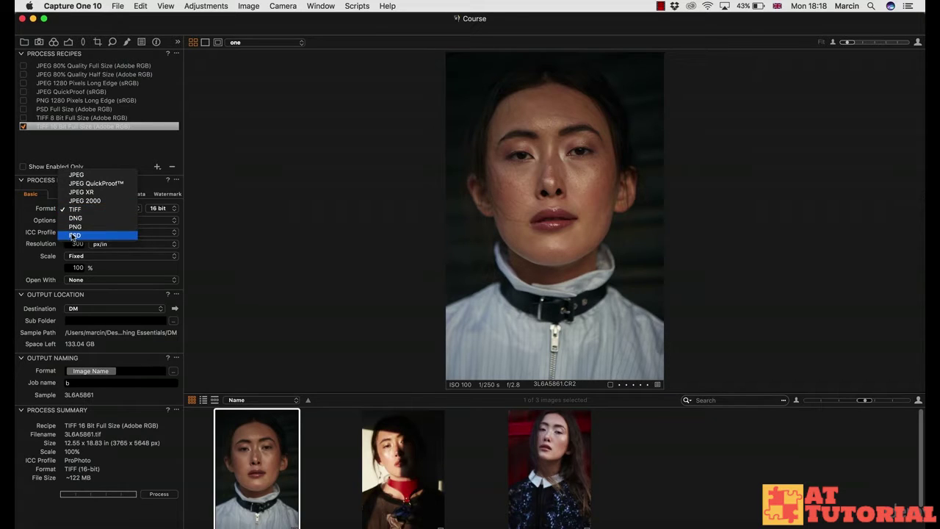
{"action": "left_click", "coordinate": [46, 222]}
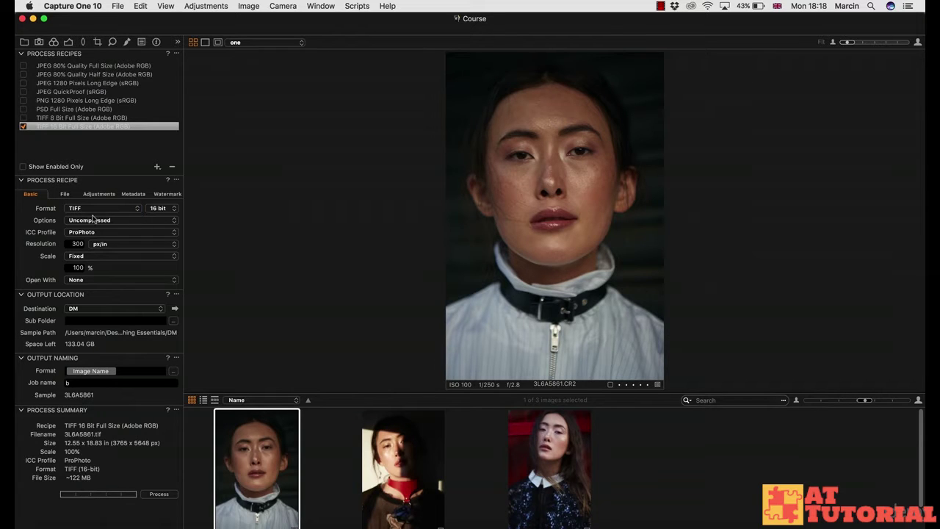
{"action": "left_click", "coordinate": [163, 209]}
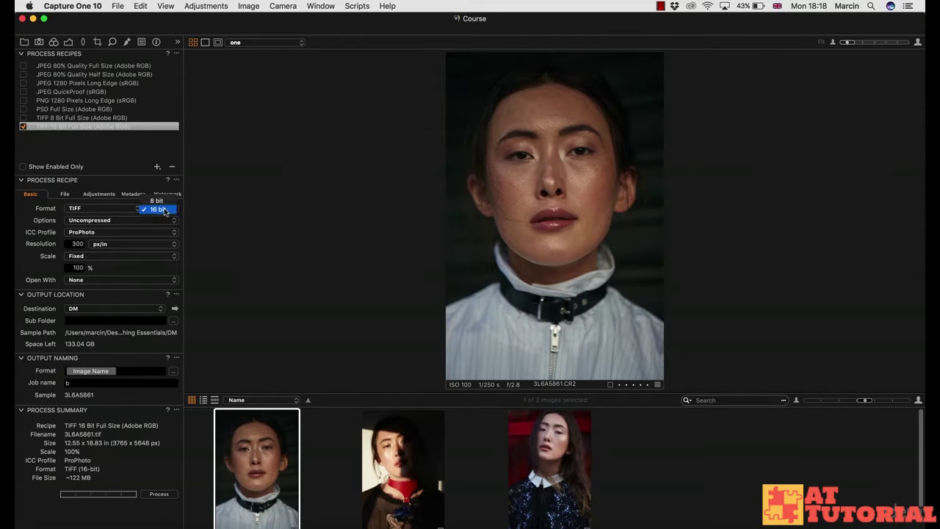
{"action": "left_click", "coordinate": [165, 211]}
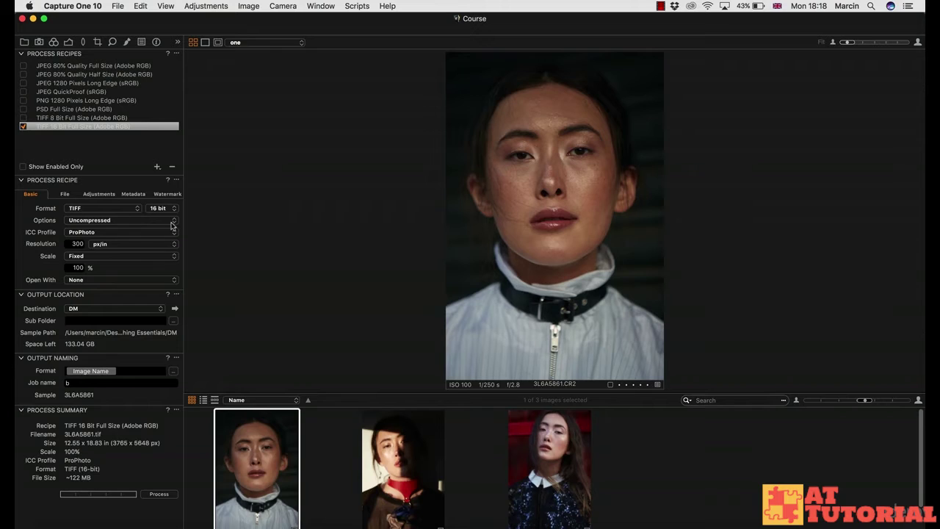
{"action": "left_click", "coordinate": [165, 496]}
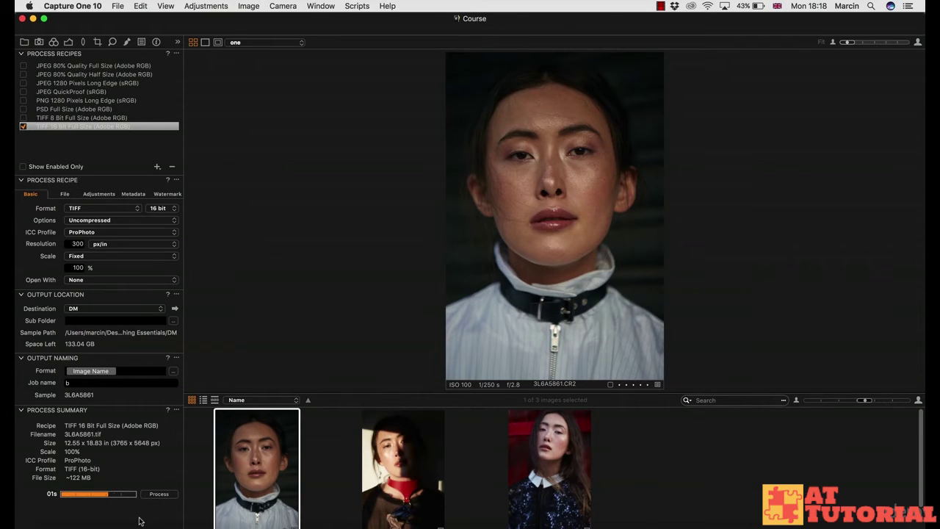